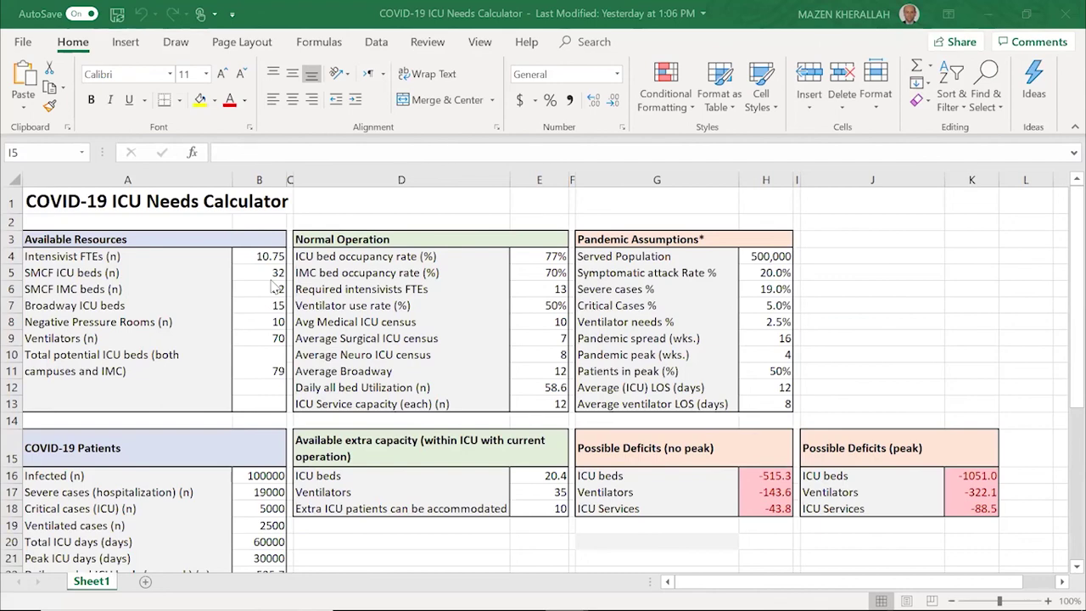
- Close the current workbook and open COVID-19 ICU Needs Calculator -1.1 from the Sanford folder at the start of its sheet
{"action": "left_click", "coordinate": [1065, 13]}
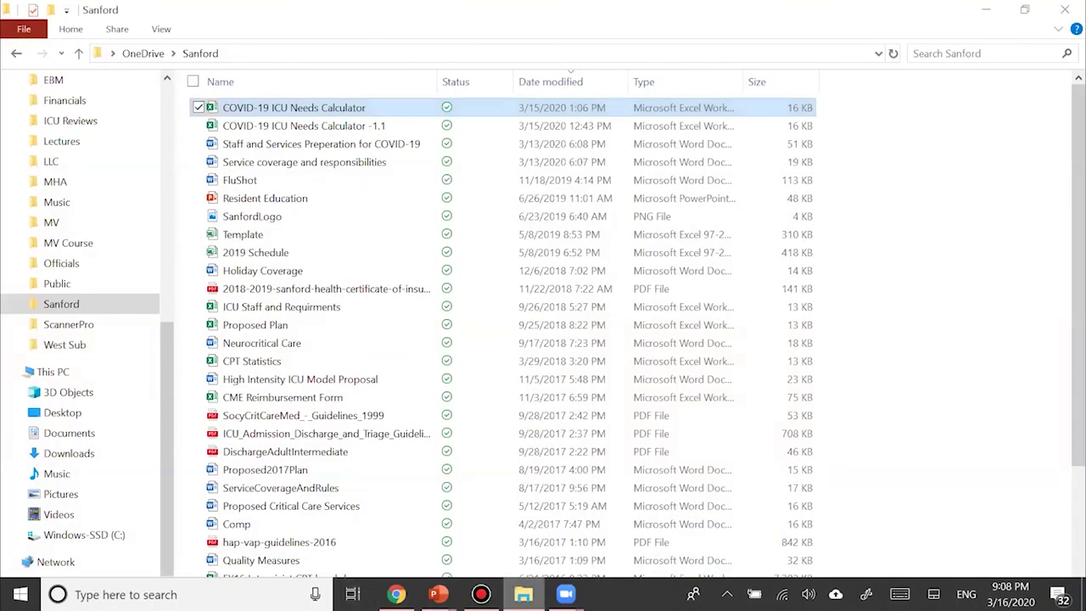
{"action": "double_click", "coordinate": [365, 128]}
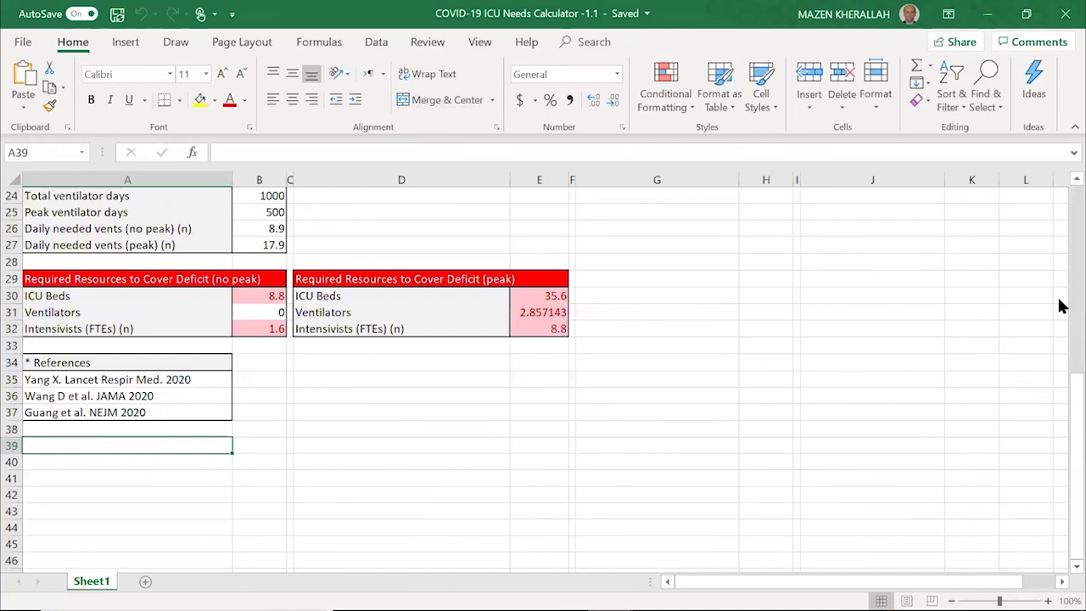
{"action": "left_click_drag", "start_coordinate": [1074, 406], "coordinate": [1064, 196]}
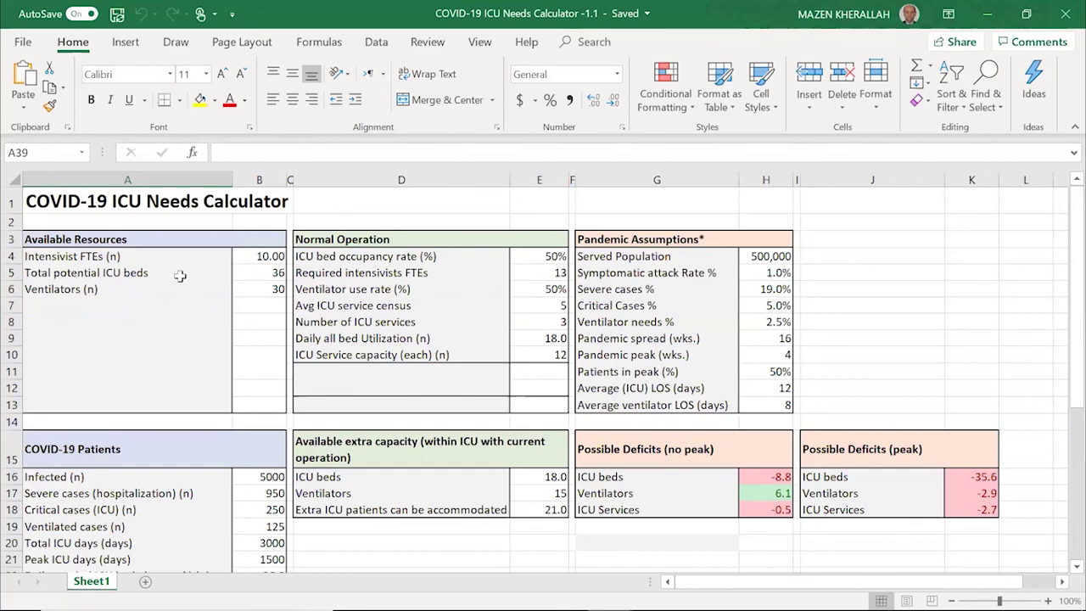
- Examine the intensivist FTEs, the ICU bed occupancy rate and the symptomatic attack rate in the calculator's input tables
{"action": "left_click", "coordinate": [95, 258]}
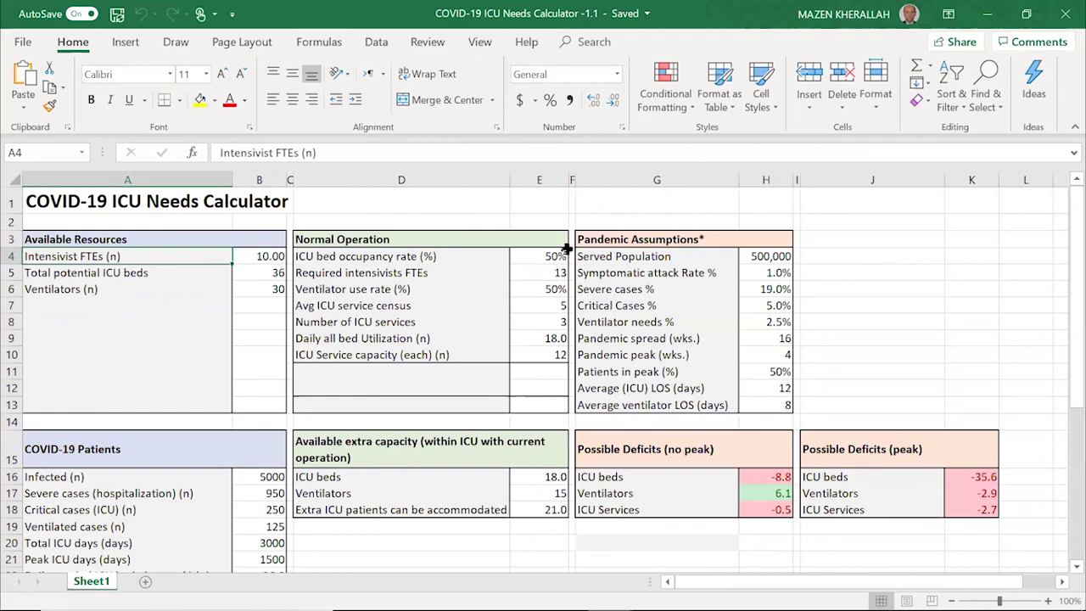
{"action": "left_click", "coordinate": [541, 258]}
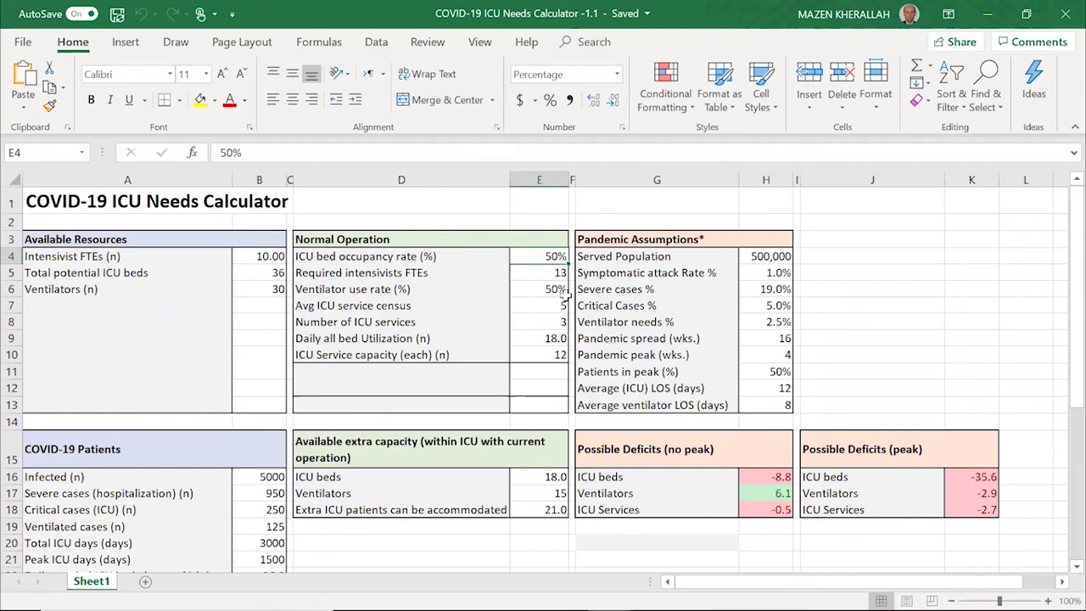
{"action": "left_click", "coordinate": [766, 272]}
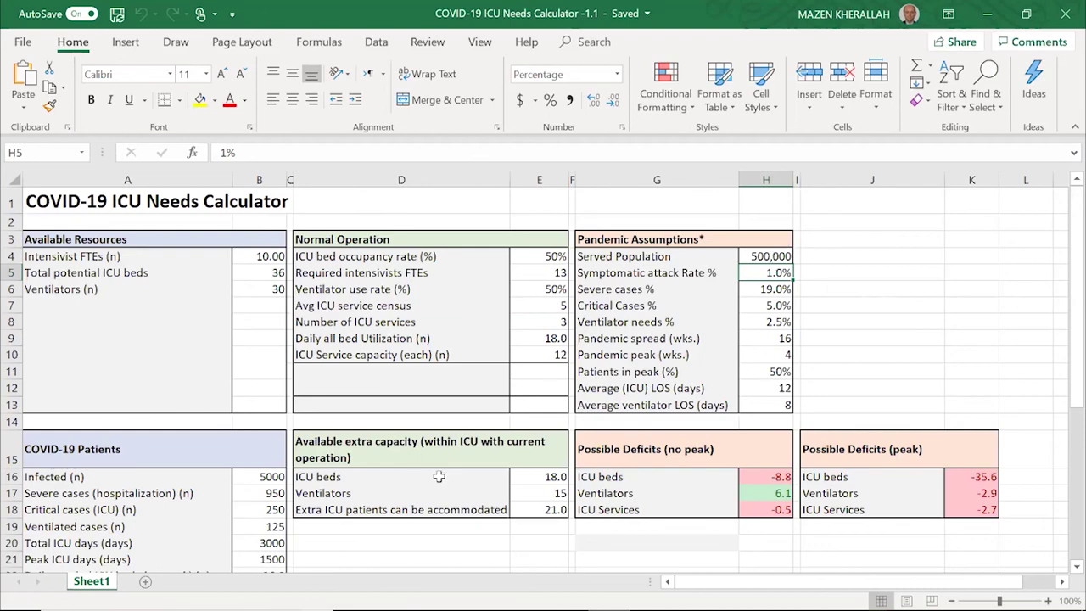
- Examine the formulas for severe, critical and ventilated COVID-19 cases, and the pandemic spread and peak assumptions
{"action": "scroll", "coordinate": [438, 477], "scroll_direction": "down", "scroll_amount": 3}
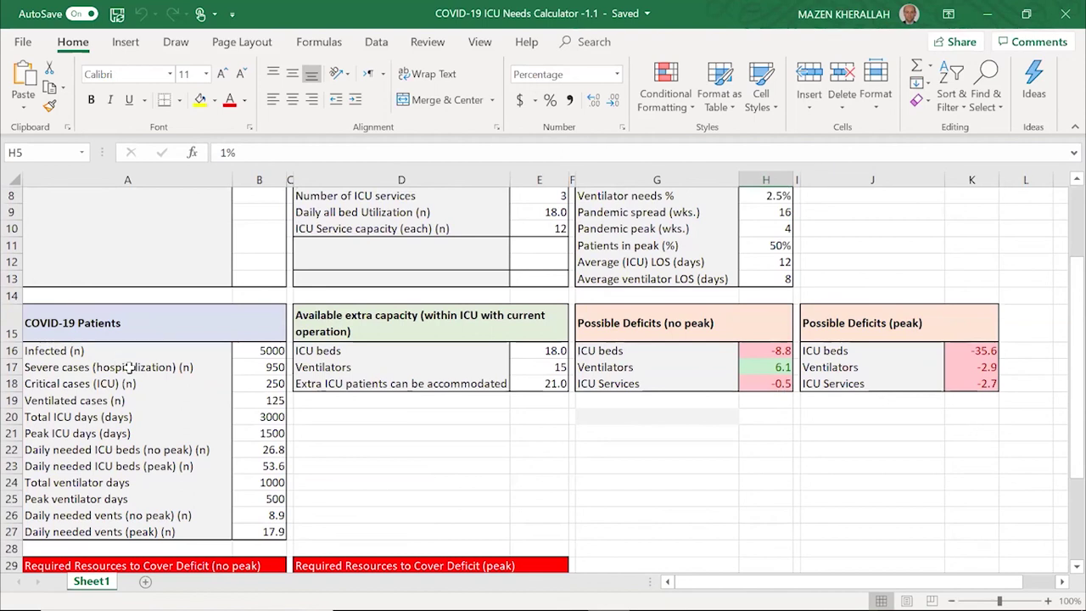
{"action": "left_click", "coordinate": [263, 370]}
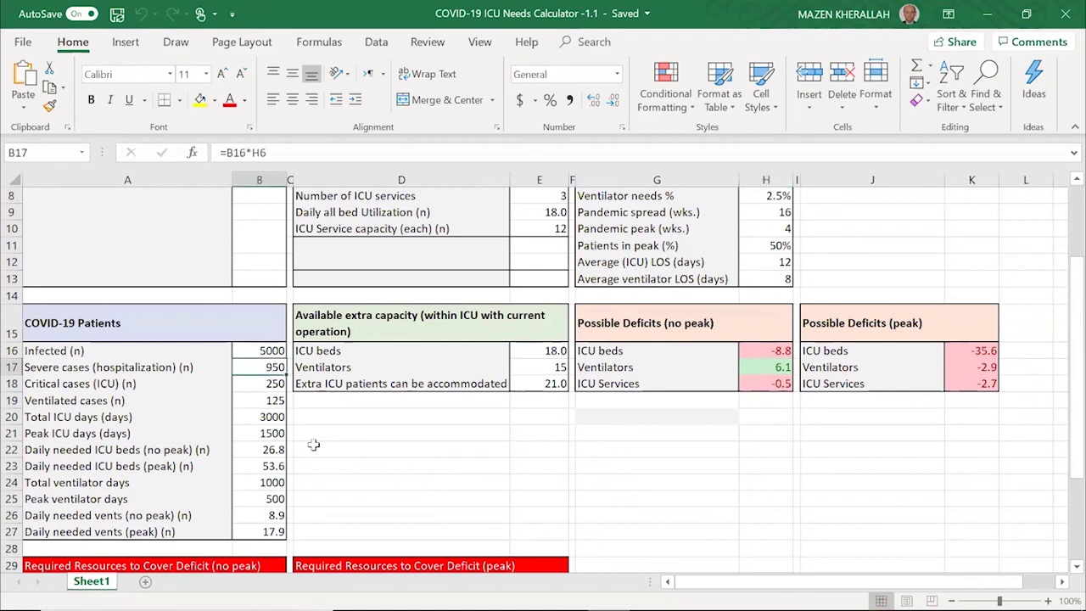
{"action": "key", "text": "Down"}
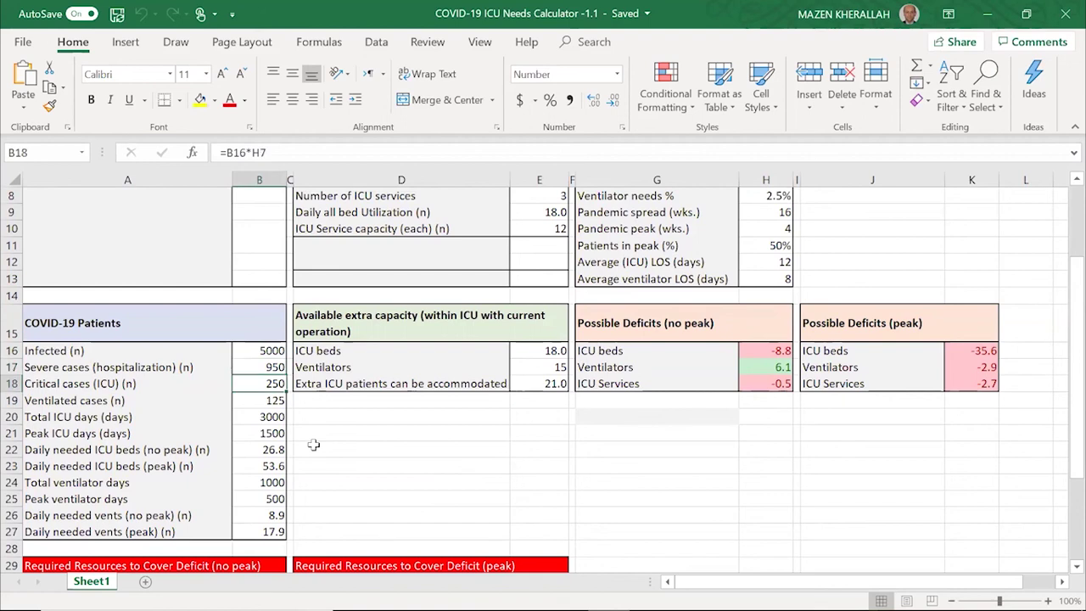
{"action": "key", "text": "Down"}
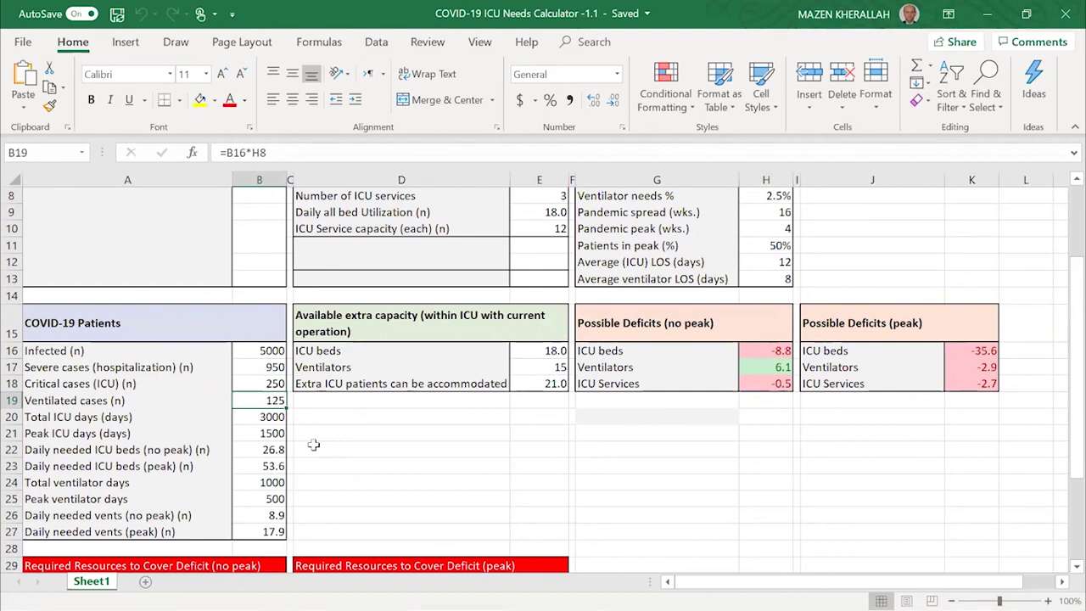
{"action": "left_click_drag", "start_coordinate": [1076, 341], "coordinate": [1076, 272]}
{"action": "left_click", "coordinate": [782, 313]}
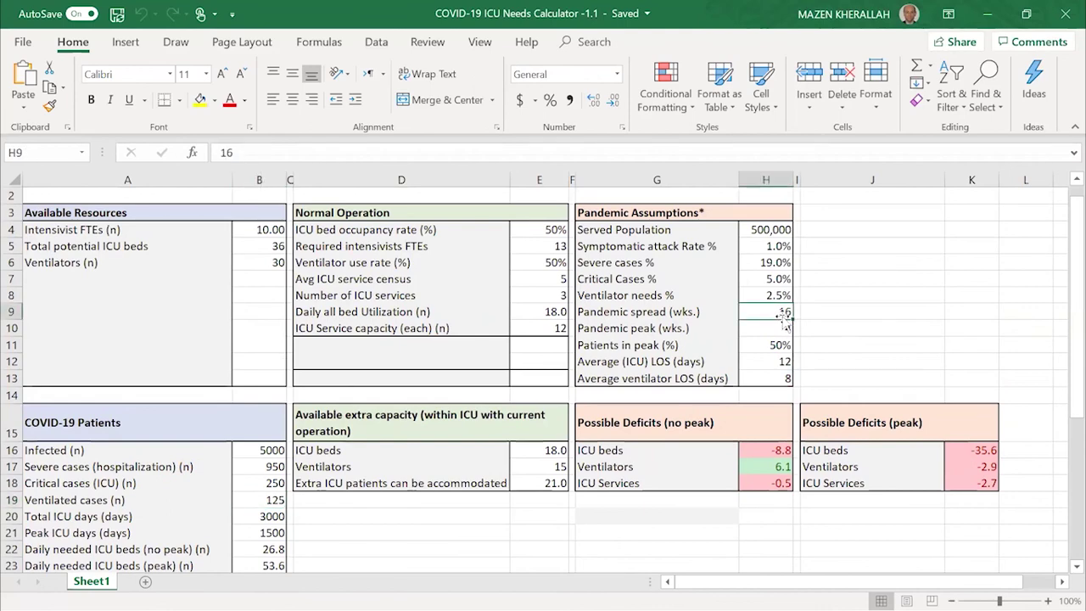
{"action": "left_click", "coordinate": [776, 328]}
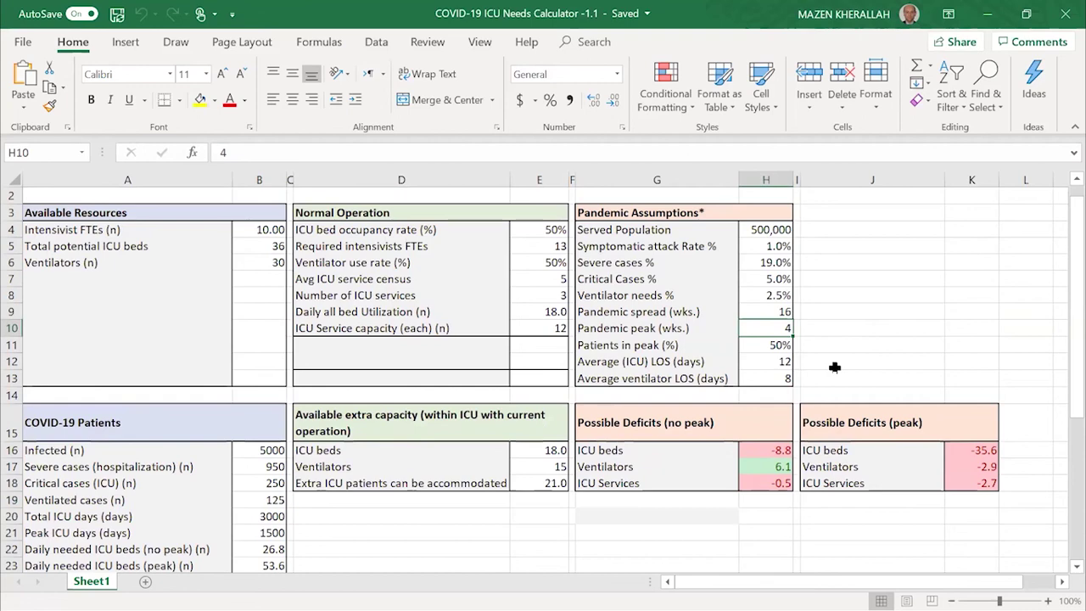
- Set the Served Population in the Pandemic Assumptions table to 300,000,000
{"action": "left_click", "coordinate": [768, 227]}
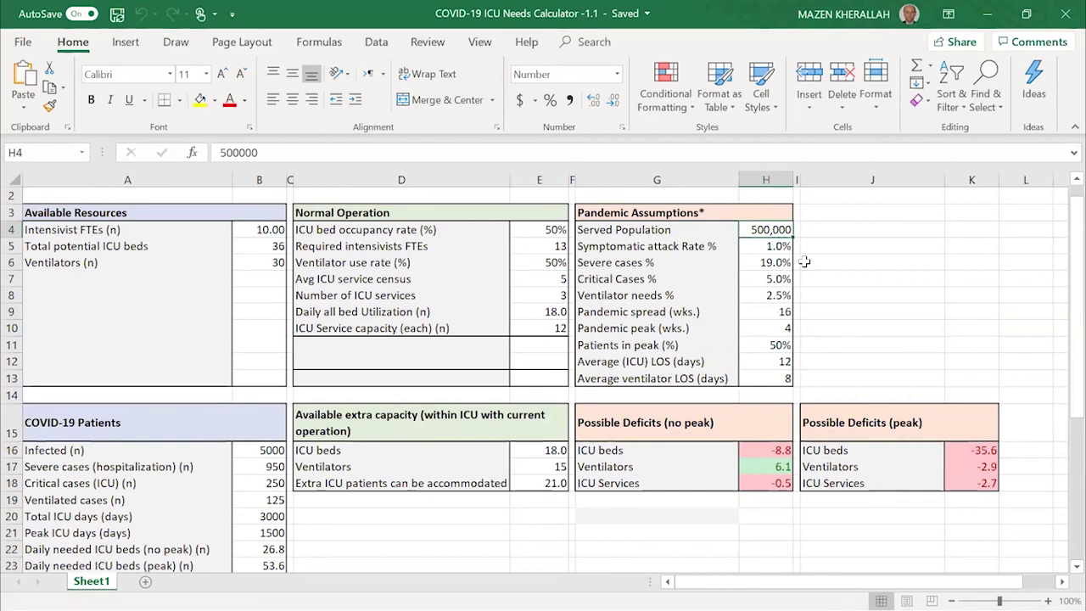
{"action": "type", "text": "300"}
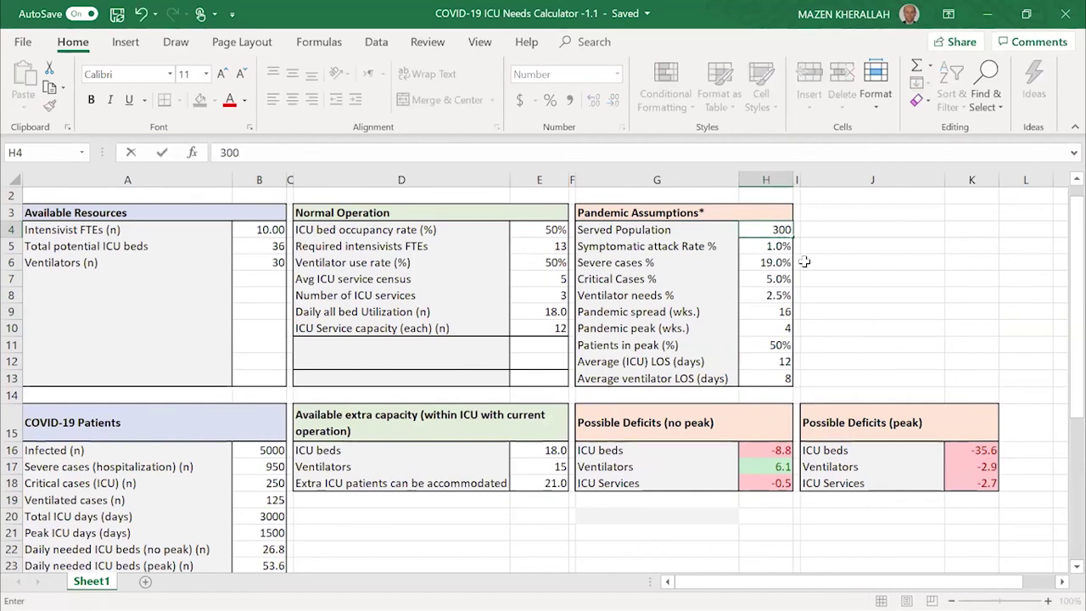
{"action": "type", "text": ",000,"}
{"action": "type", "text": "00"}
{"action": "type", "text": "000000"}
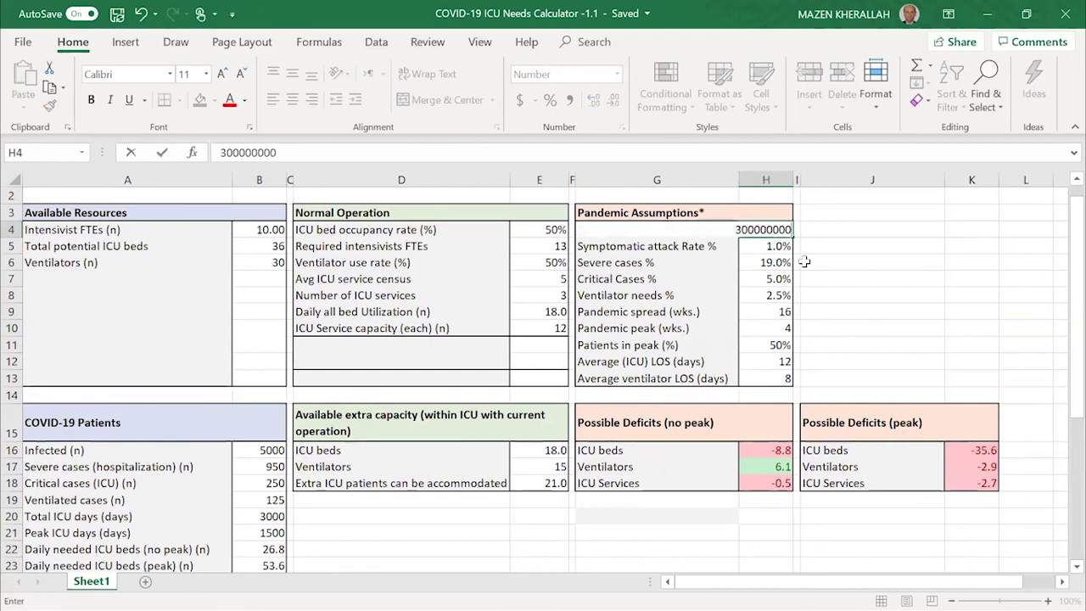
{"action": "left_click", "coordinate": [804, 262]}
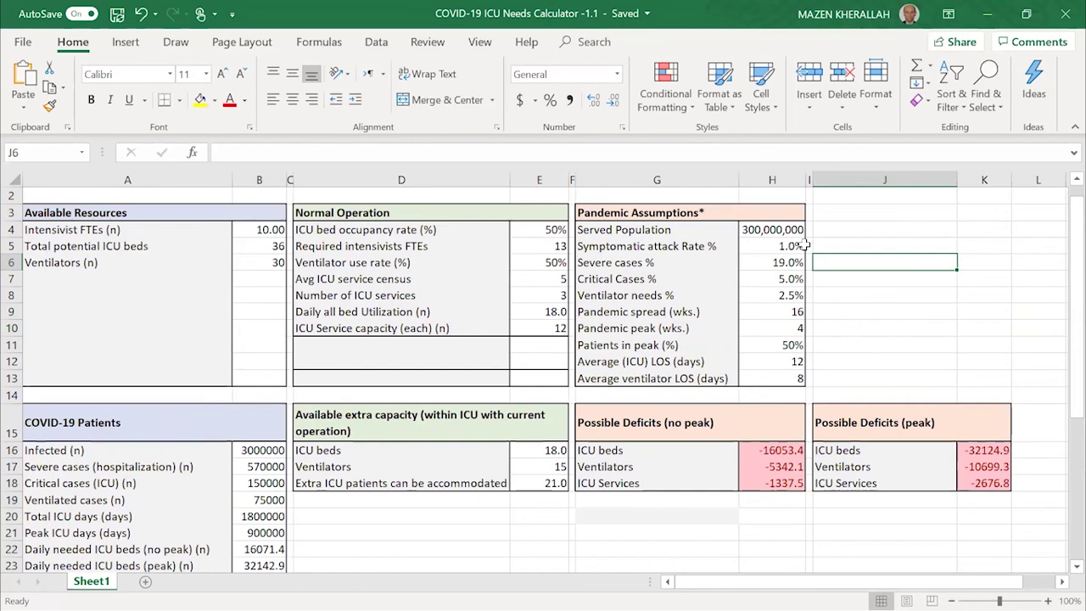
- Examine the infected, severe and critical case figures and their formulas in the COVID-19 Patients table
{"action": "left_click", "coordinate": [263, 451]}
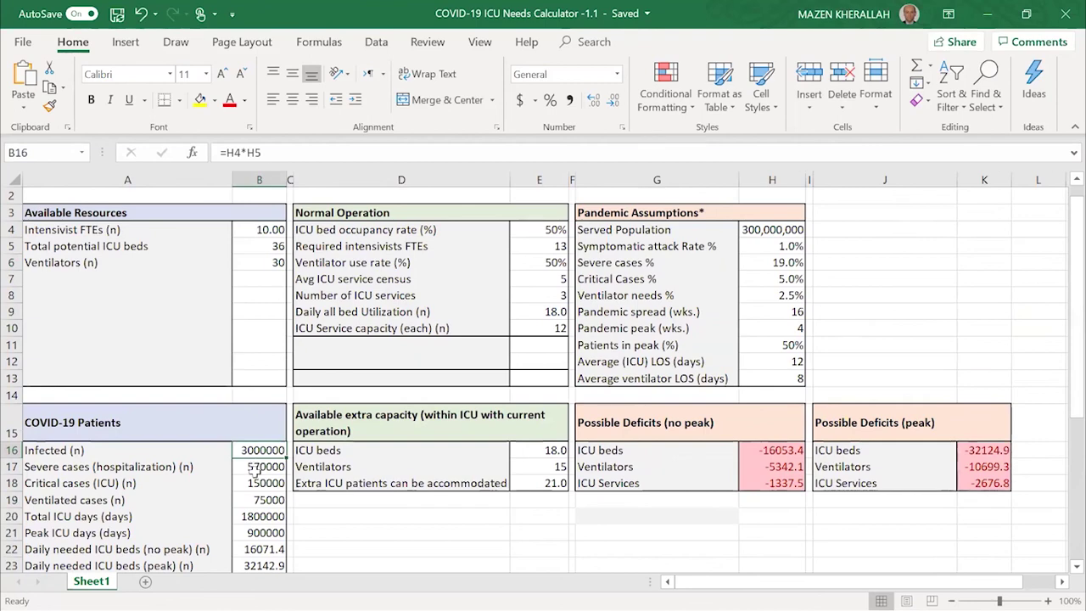
{"action": "left_click", "coordinate": [257, 464]}
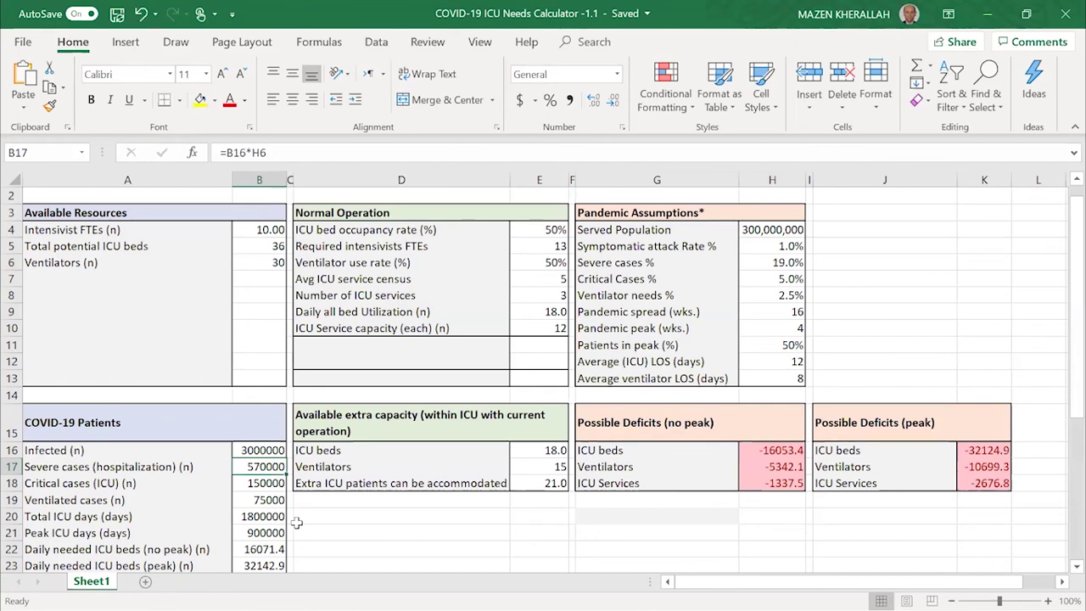
{"action": "key", "text": "Down"}
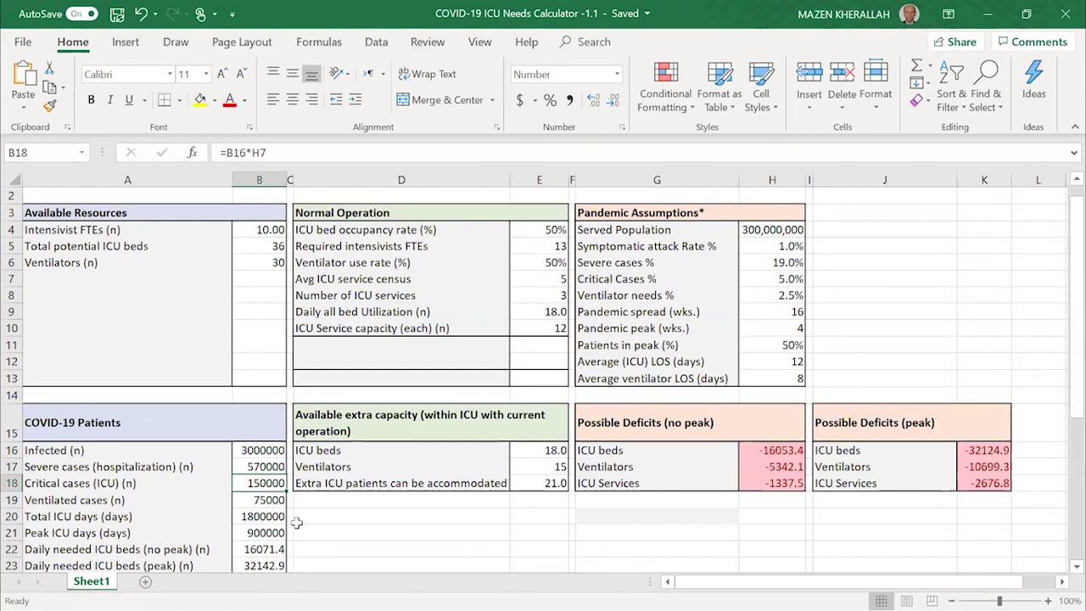
- Set the symptomatic attack rate in the Pandemic Assumptions table to 60%
{"action": "left_click", "coordinate": [770, 246]}
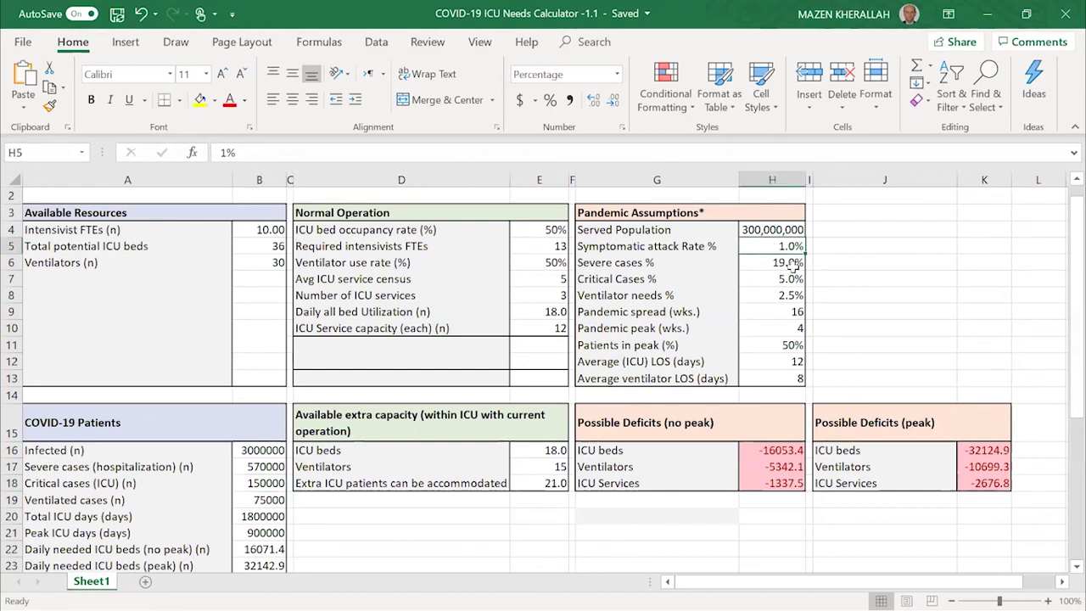
{"action": "type", "text": "60"}
{"action": "key", "text": "Return"}
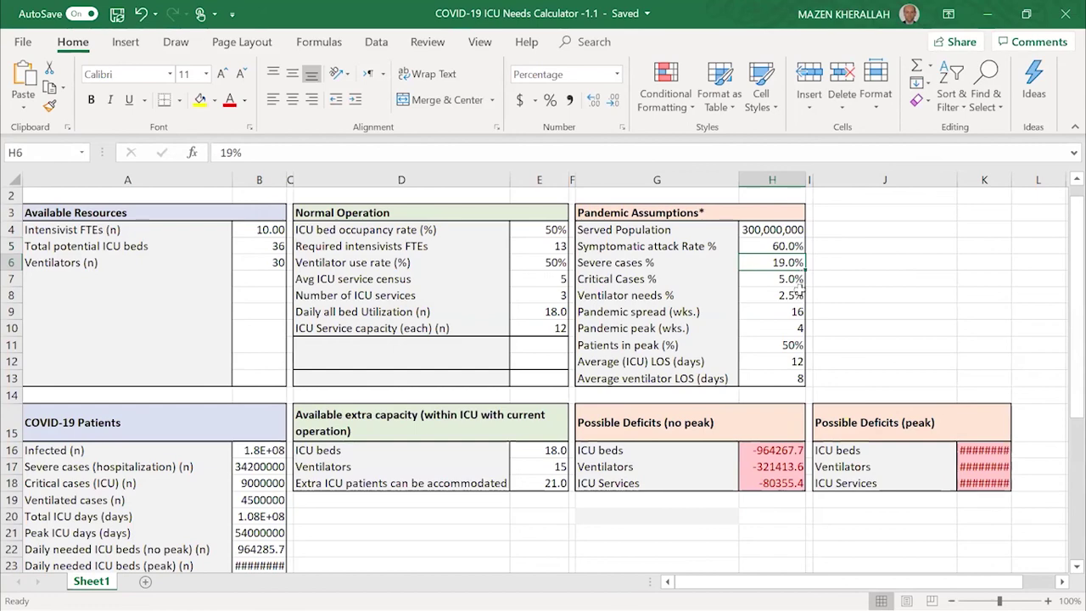
- Set the pandemic spread to 18 weeks in the Pandemic Assumptions table
{"action": "left_click", "coordinate": [788, 311]}
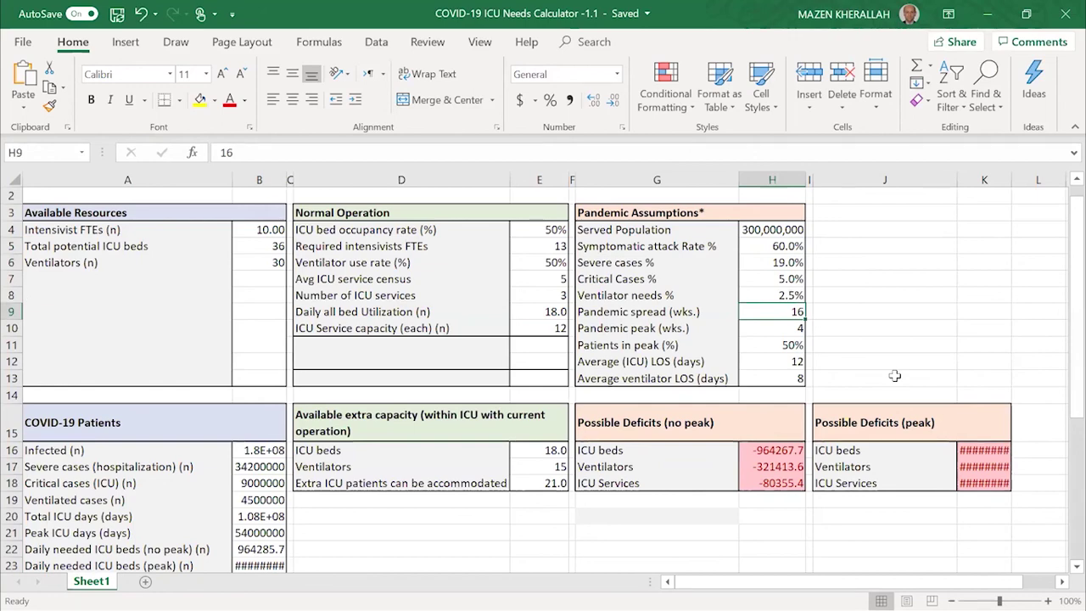
{"action": "type", "text": "18"}
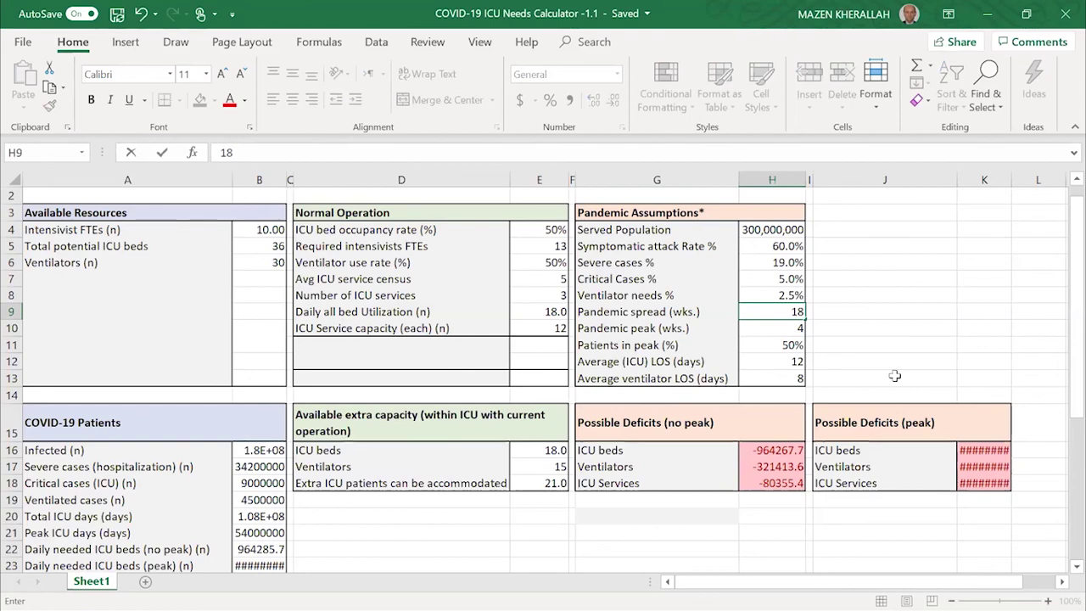
{"action": "key", "text": "Return"}
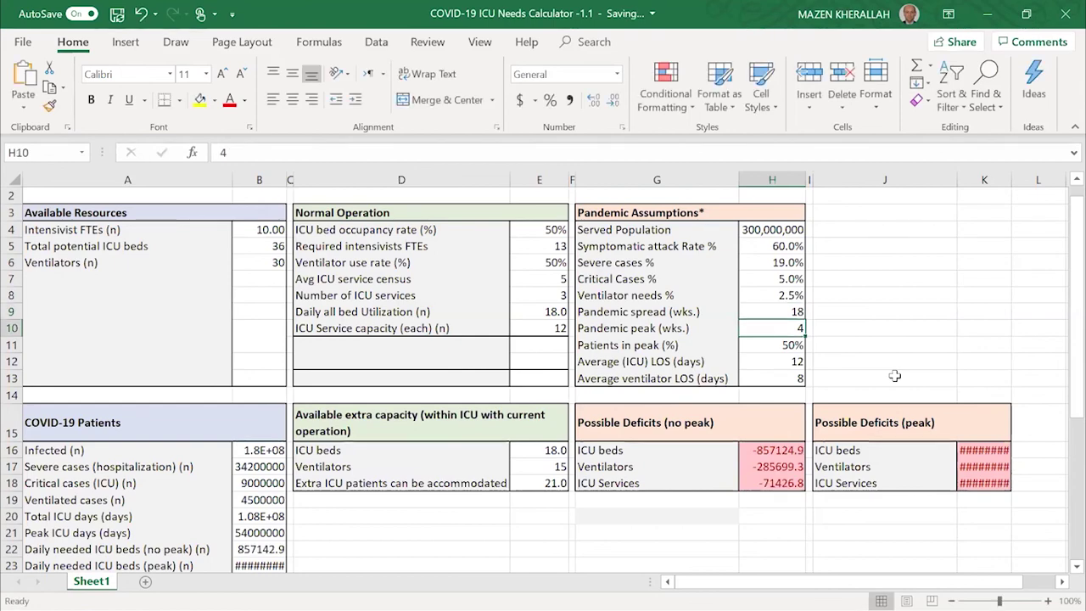
- Set the pandemic spread to 72 weeks in the Pandemic Assumptions table
{"action": "left_click", "coordinate": [789, 311]}
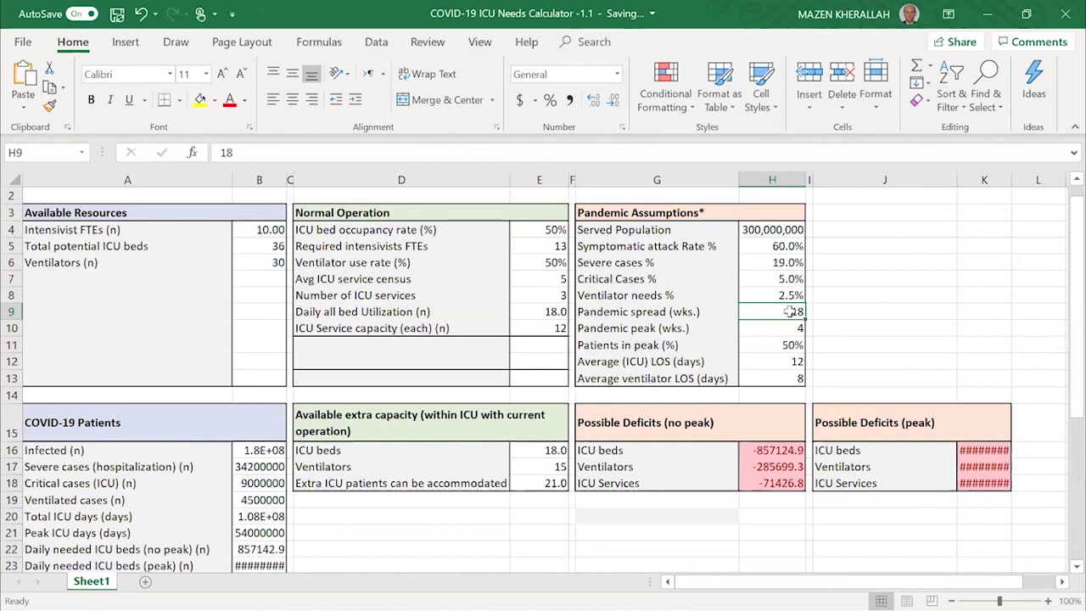
{"action": "type", "text": "72"}
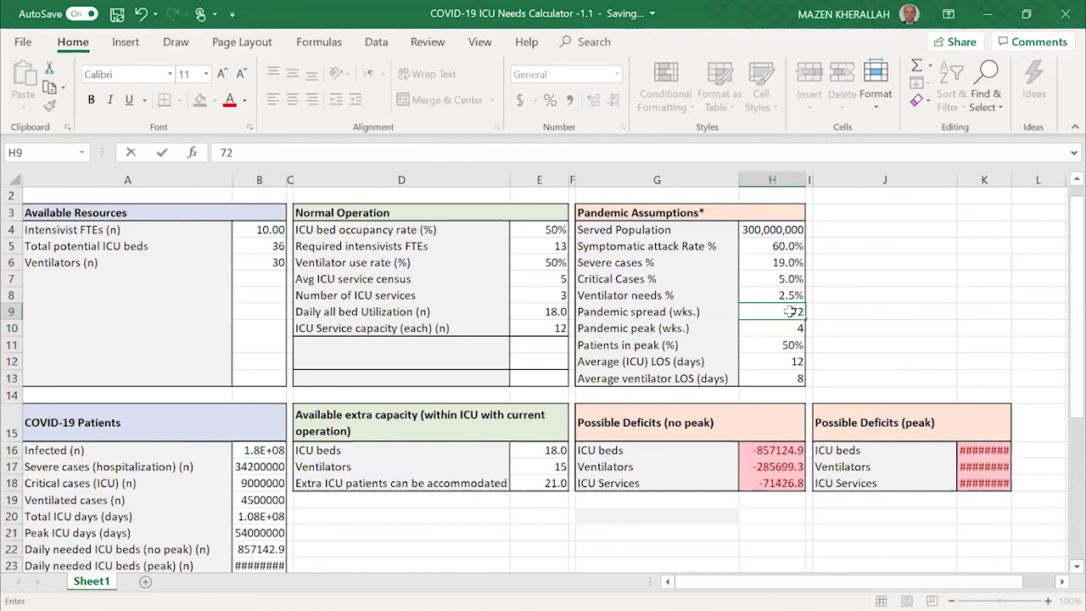
{"action": "key", "text": "Return"}
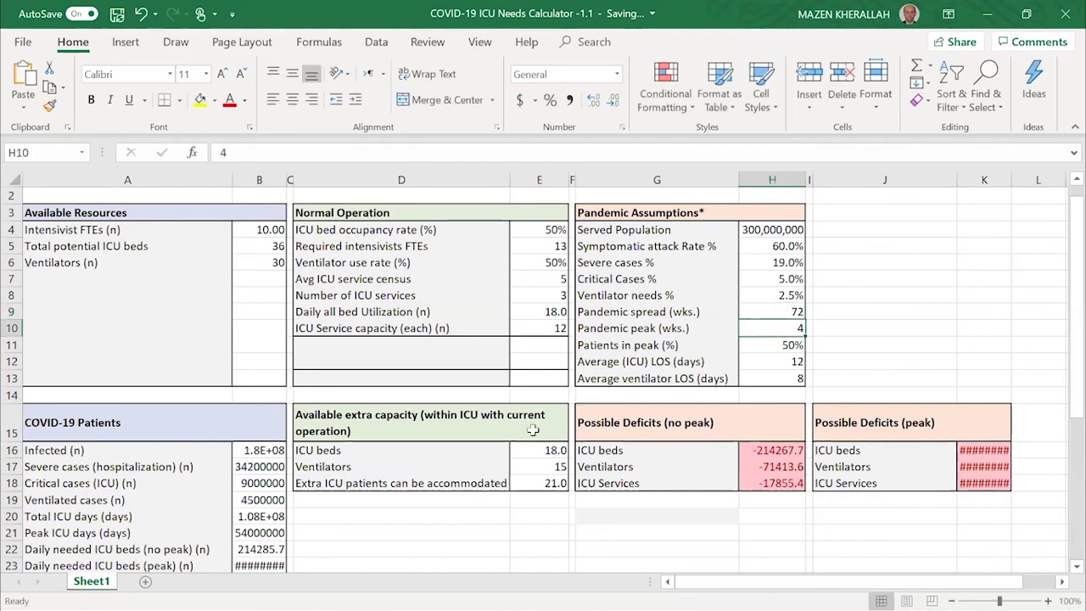
- Check the critical ICU cases figure in the COVID-19 Patients table and close the workbook
{"action": "left_click", "coordinate": [263, 483]}
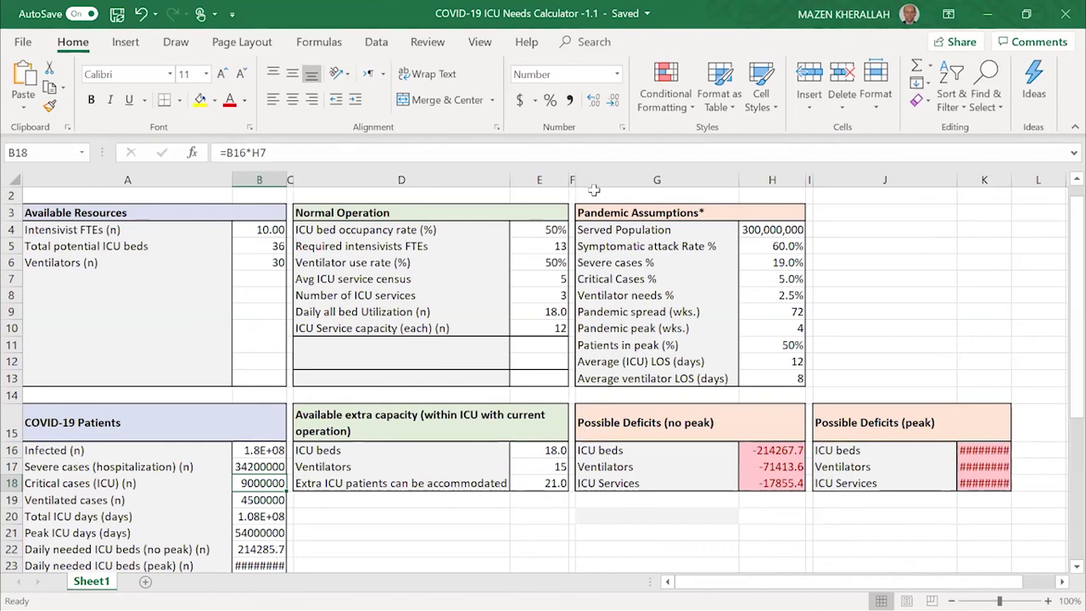
{"action": "left_click", "coordinate": [1063, 17]}
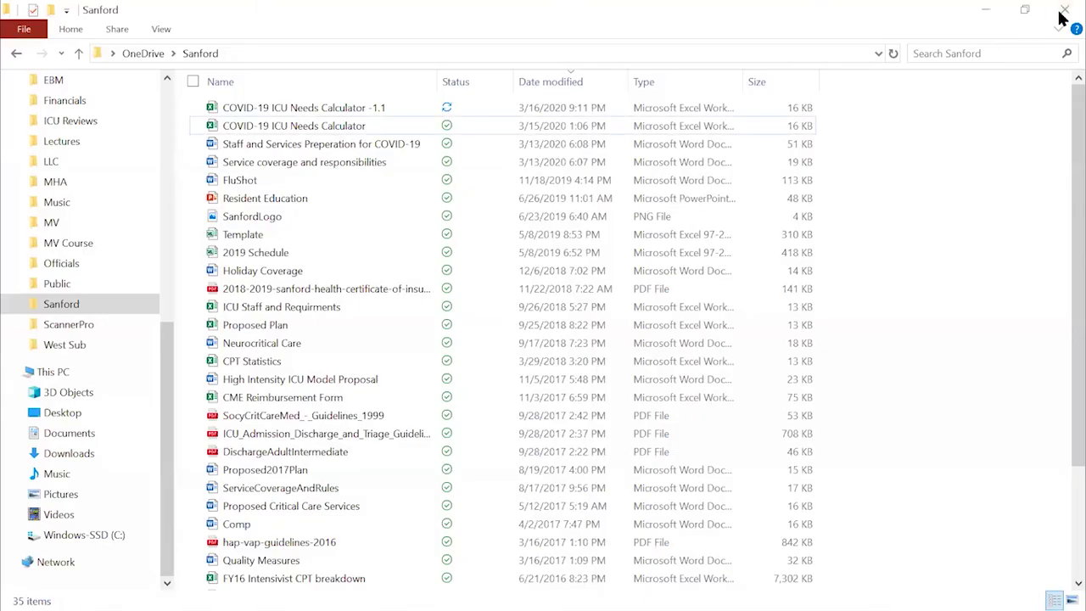